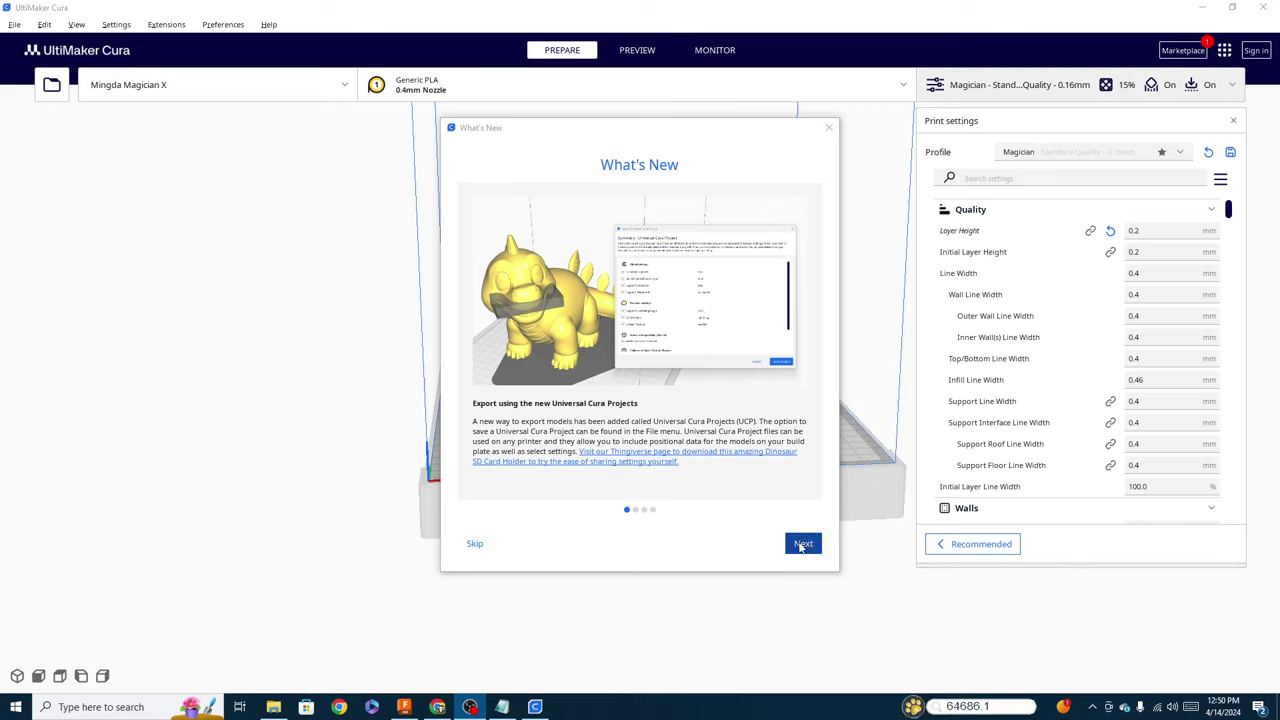
Page through the What's New release notes to the Thingiverse page and move the window aside
click(805, 549)
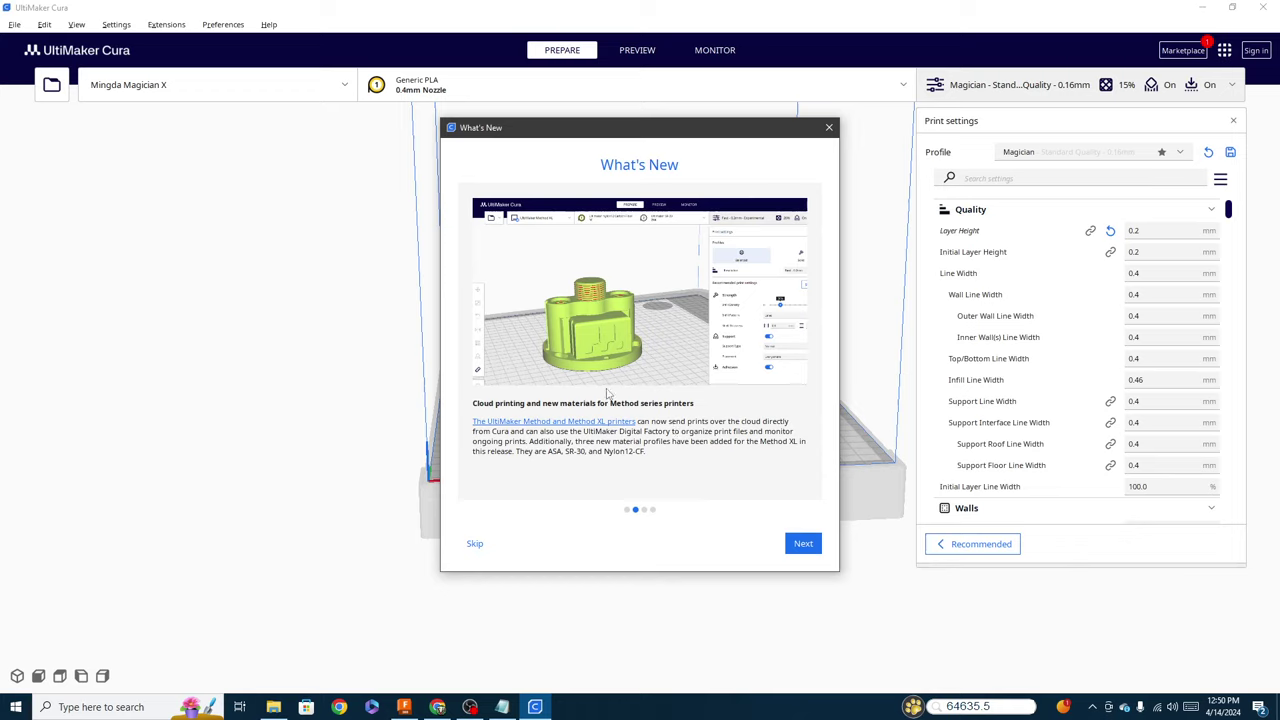
click(803, 546)
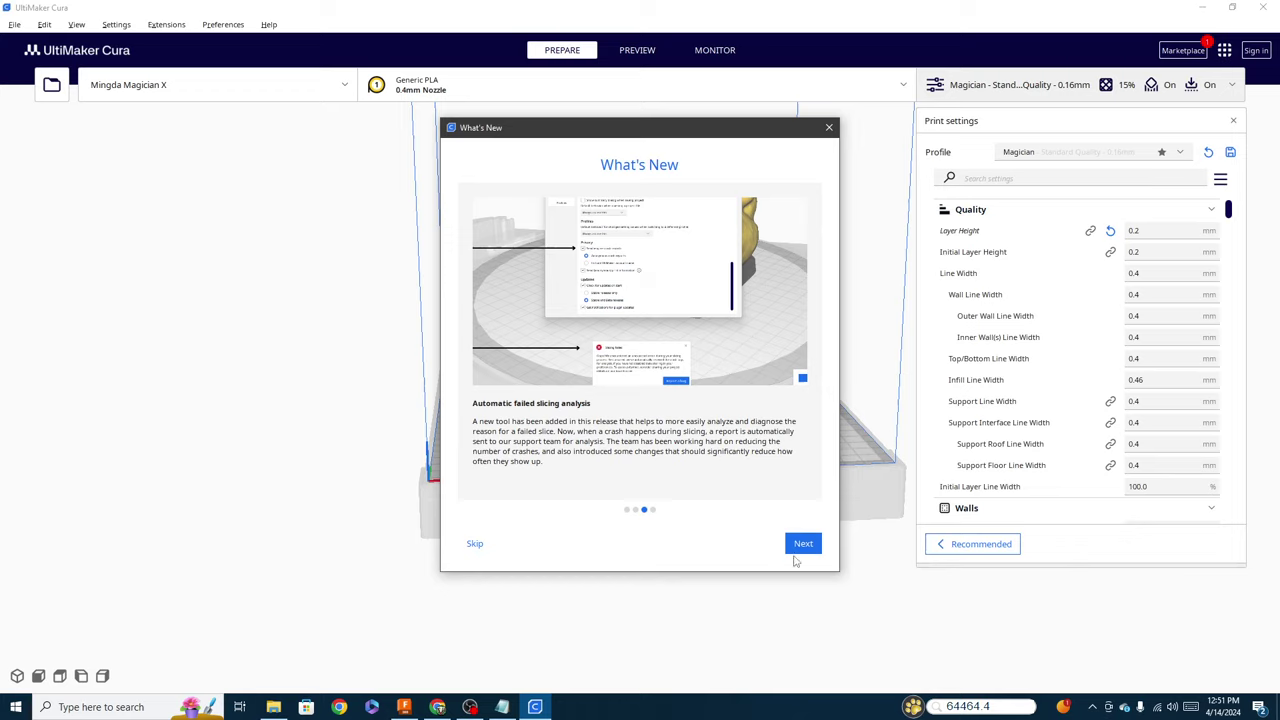
click(804, 547)
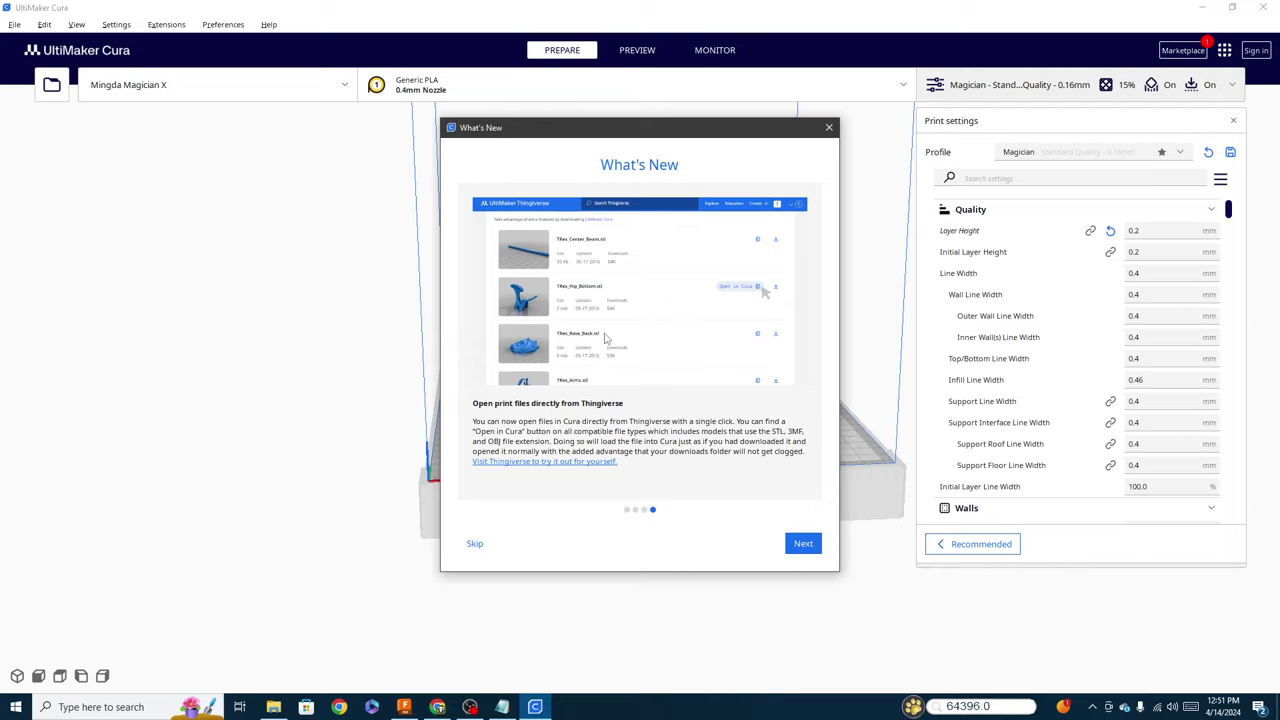
drag(757, 137, 1120, 112)
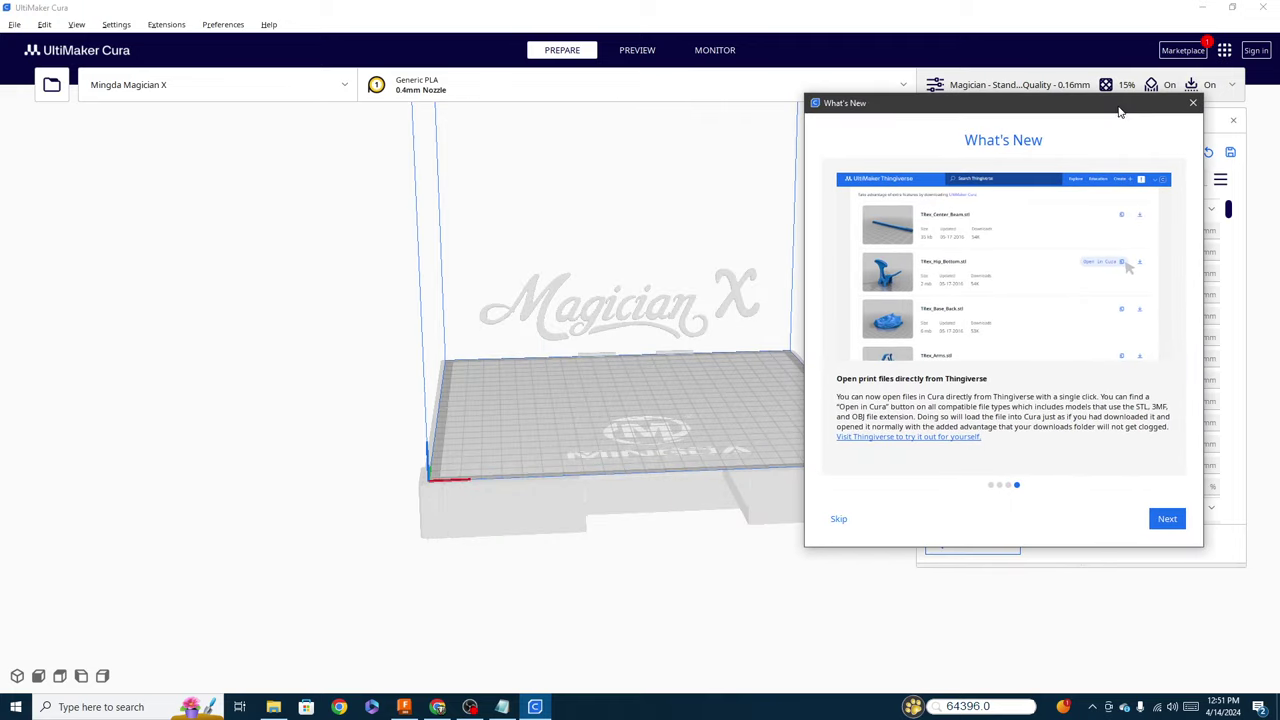
Switch to Chrome, return to the Thingiverse home page and open the files of "Apex - A 3D Printed Marble Machine"
click(443, 708)
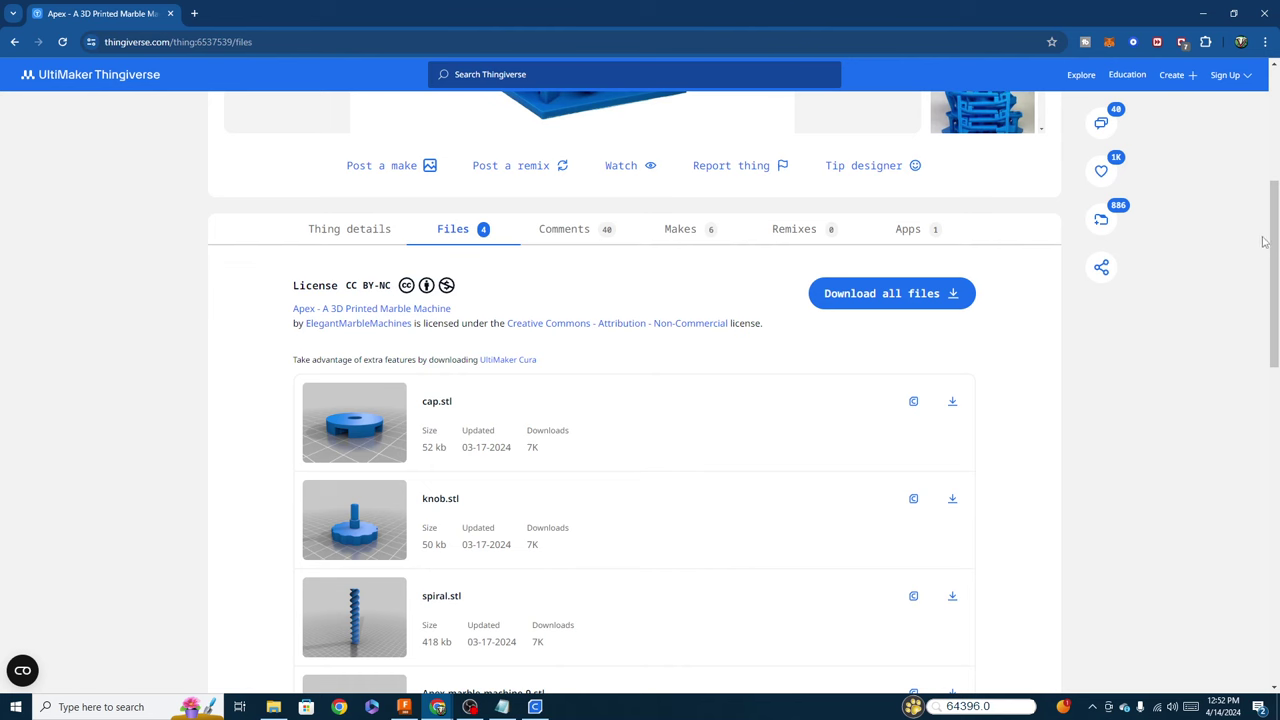
scroll(1263, 242, up, 4)
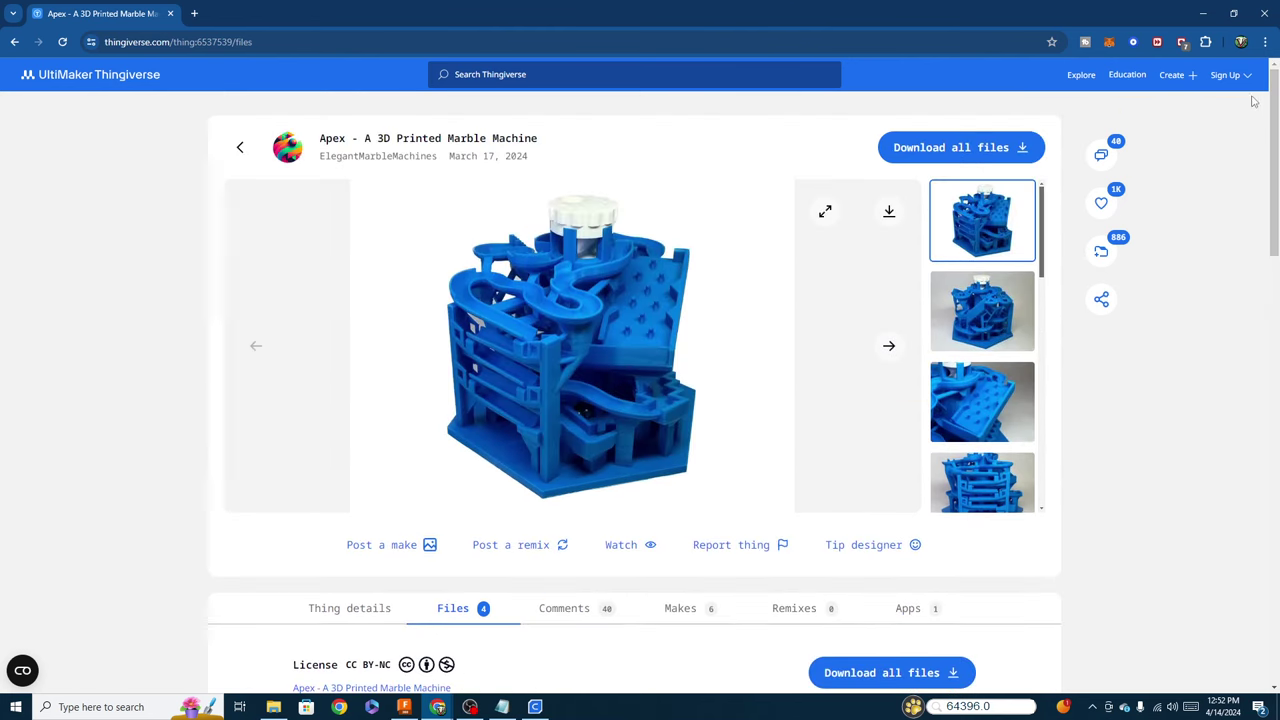
click(16, 42)
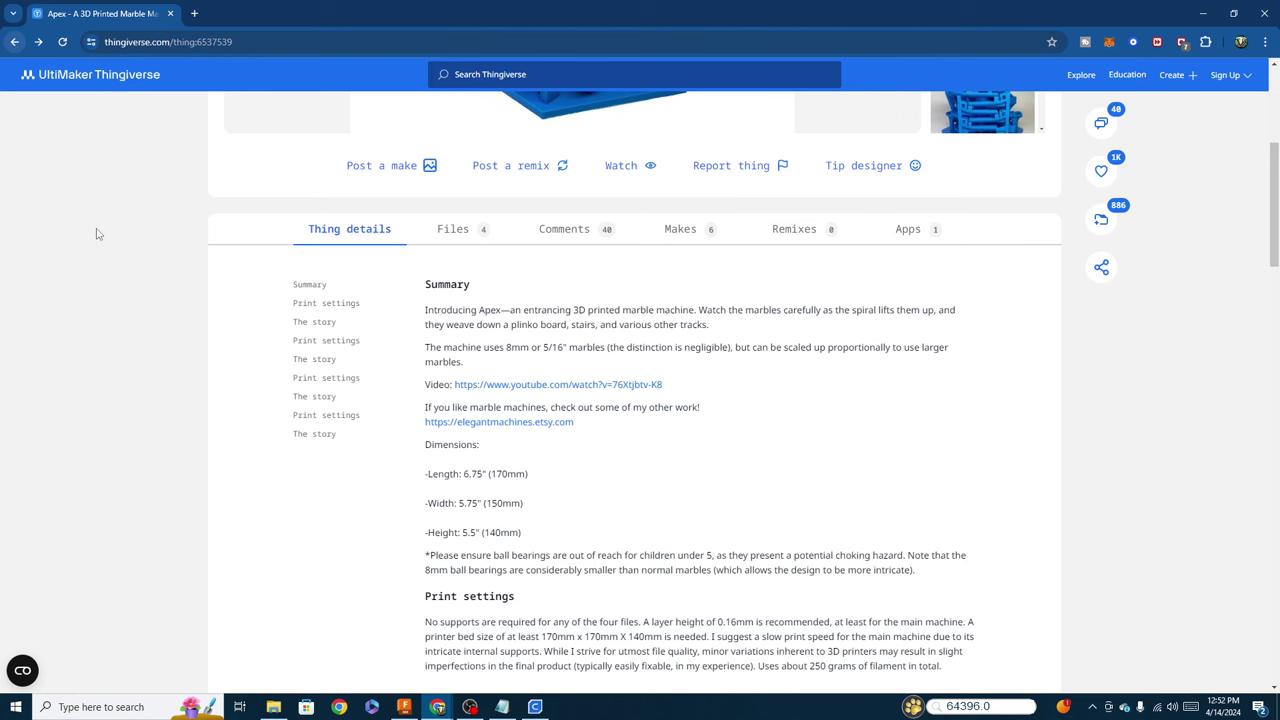
click(14, 42)
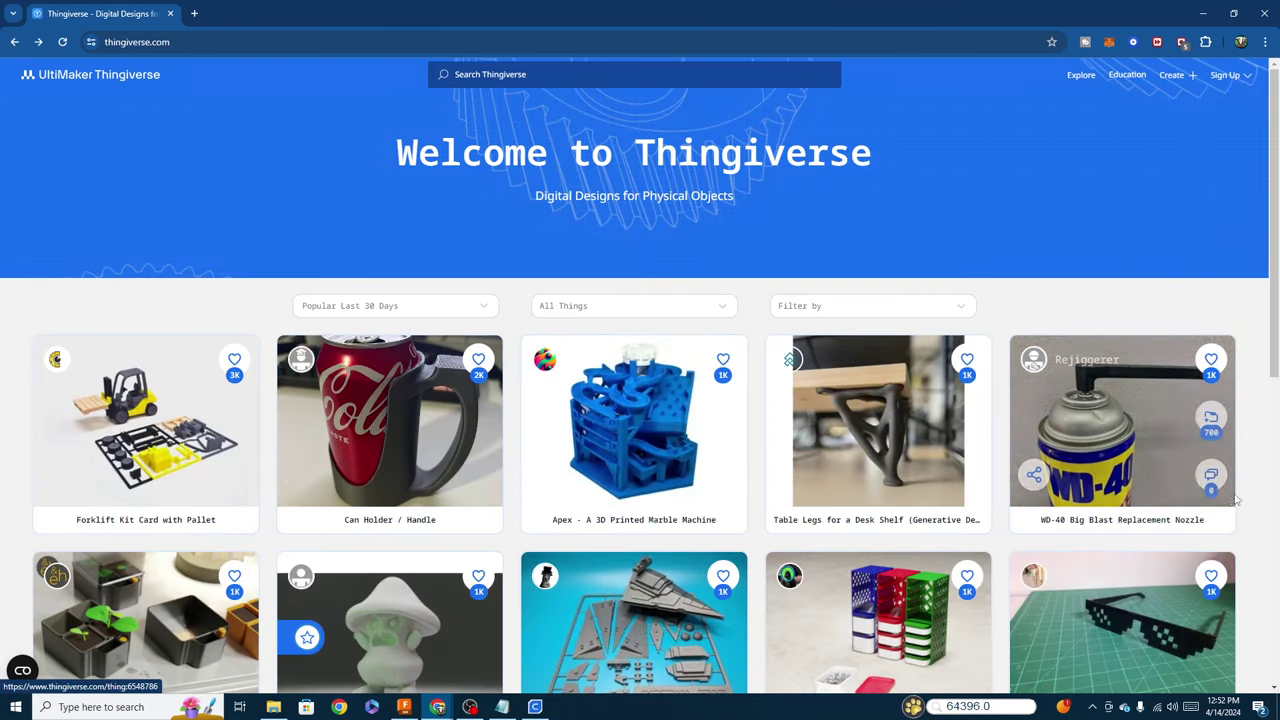
click(654, 405)
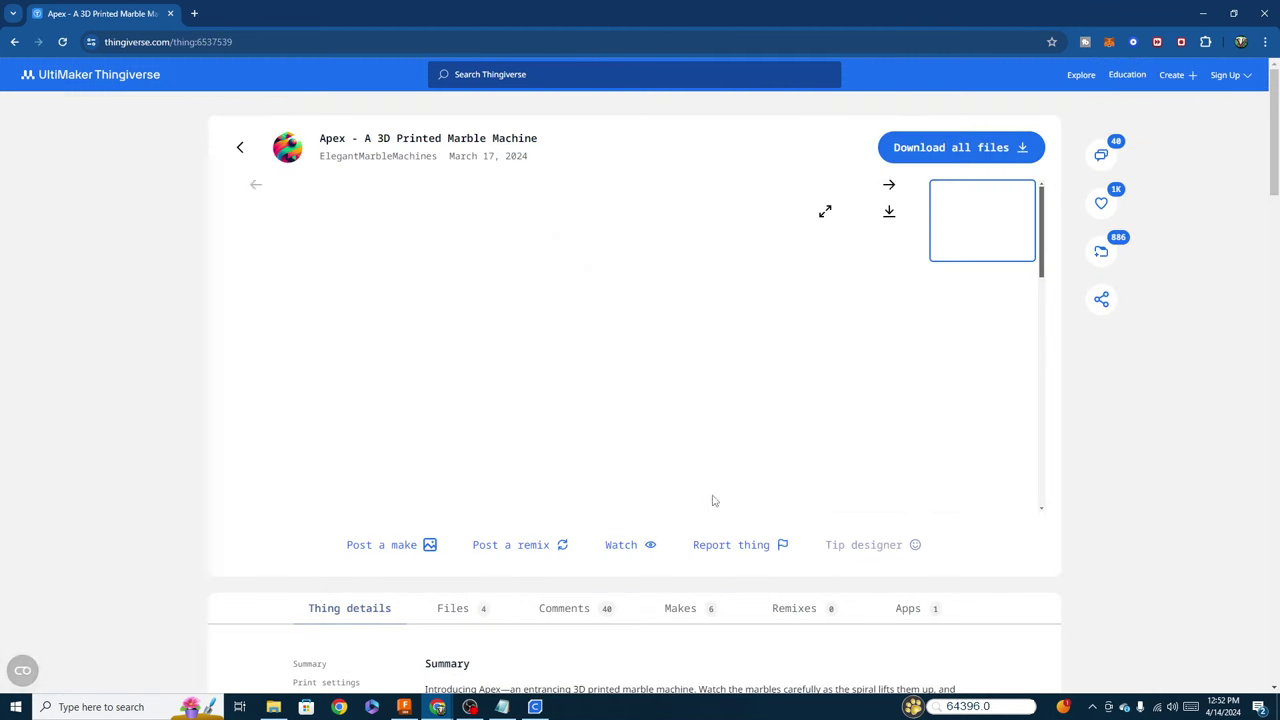
click(450, 612)
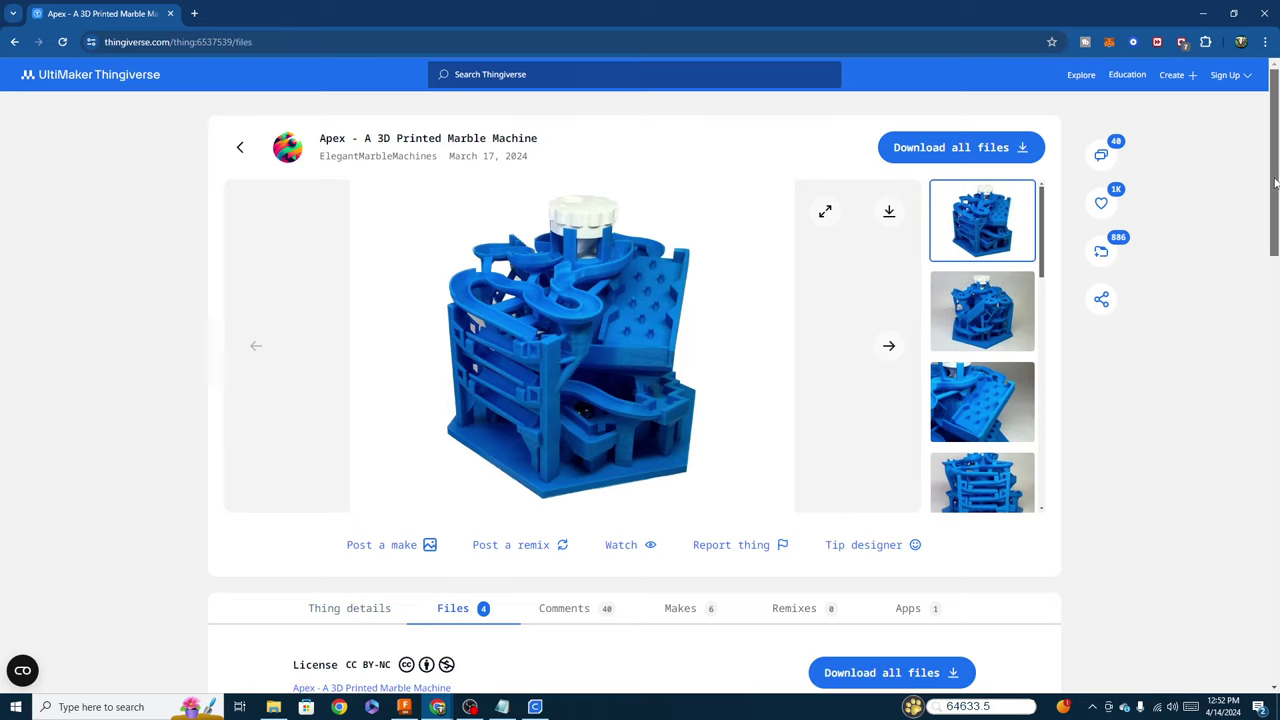
scroll(640, 400, down, 5)
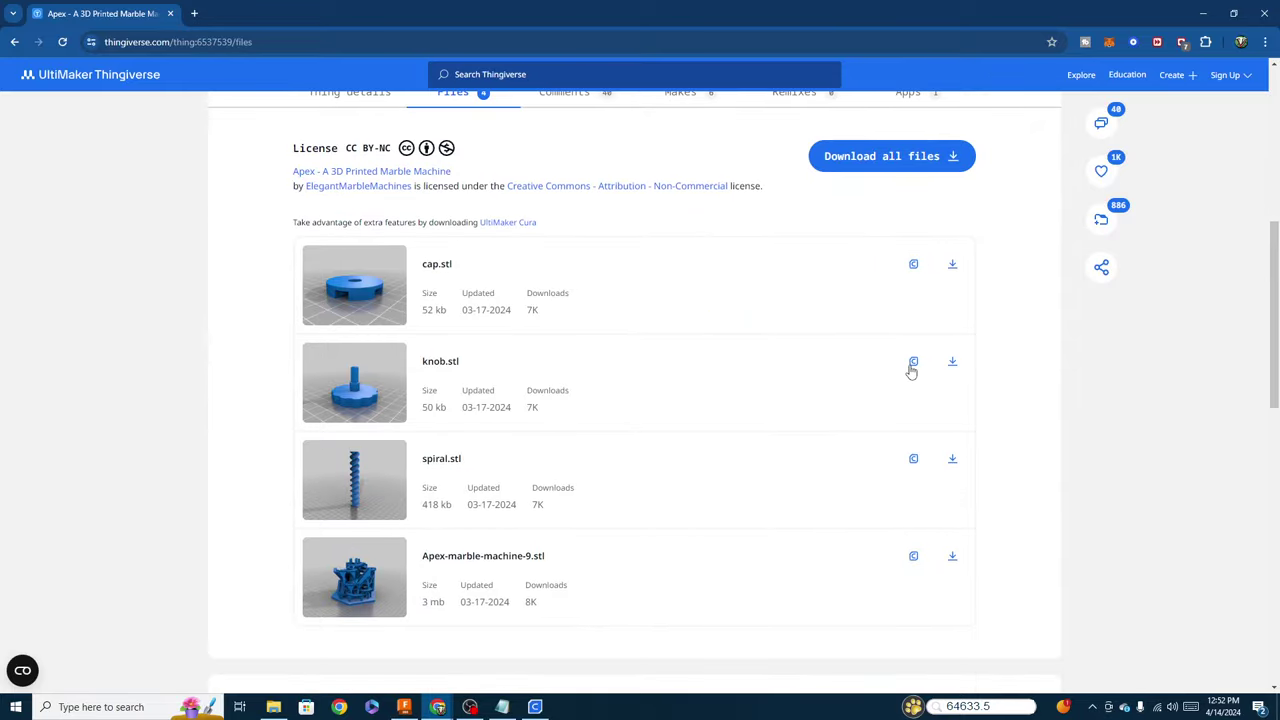
Send spiral.stl from Thingiverse to Cura, always allowing the site to open this type of link in the app
click(913, 460)
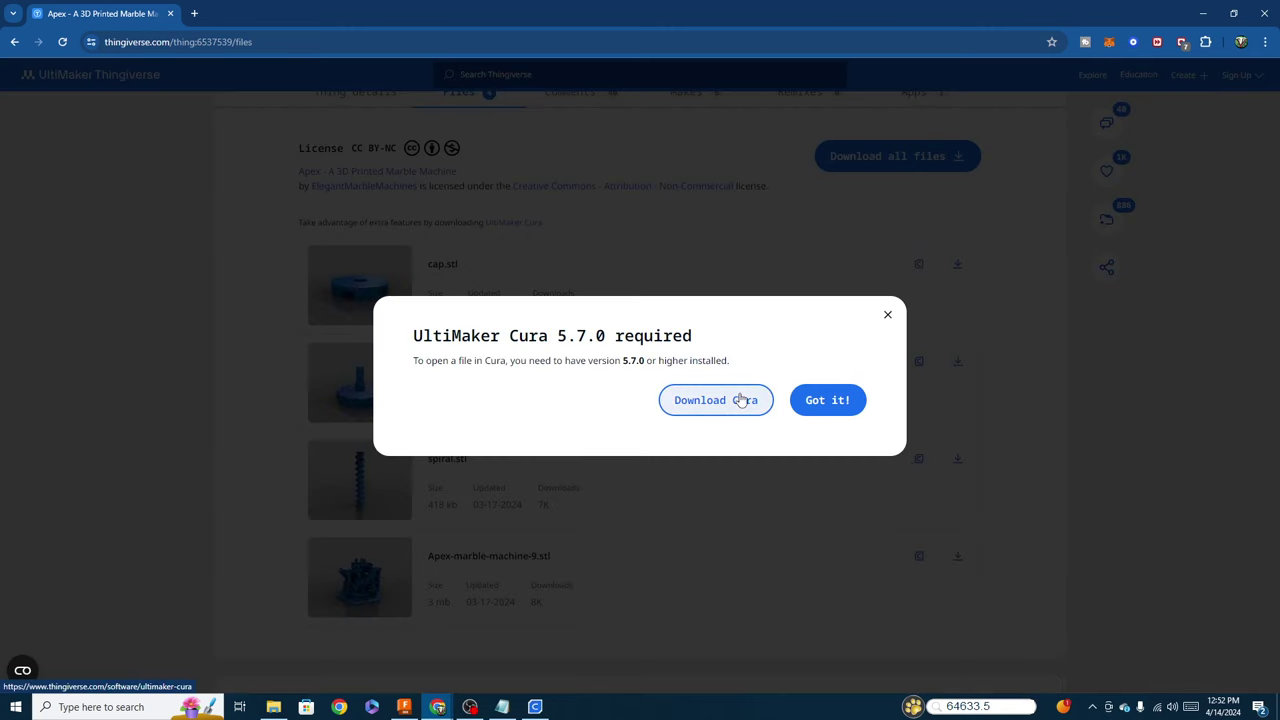
click(825, 400)
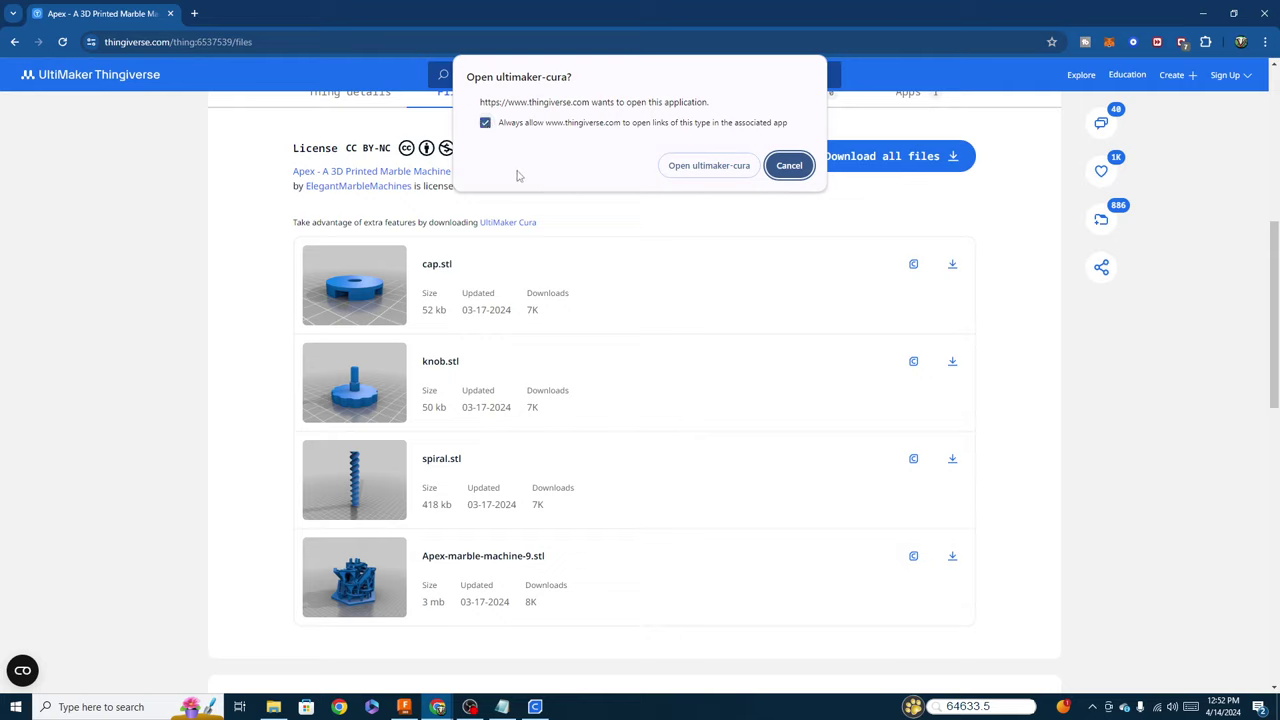
click(711, 175)
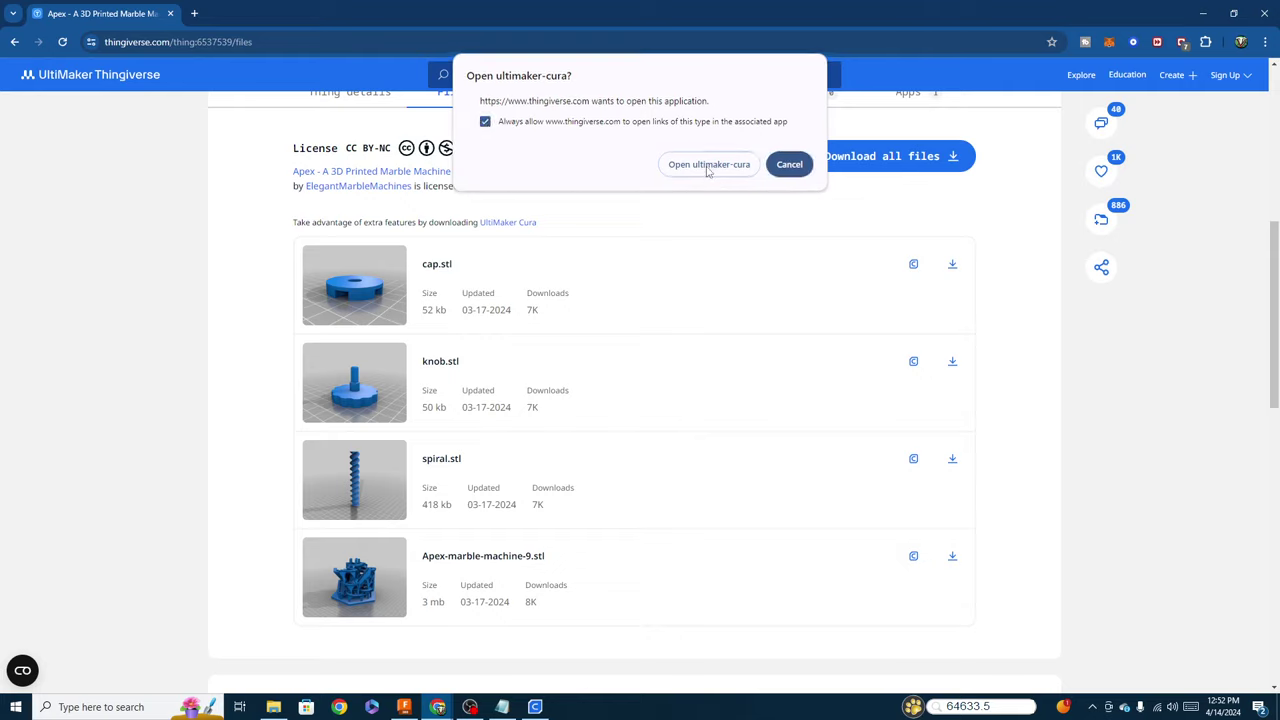
Switch to UltiMaker Cura and finish the What's New dialog
click(536, 707)
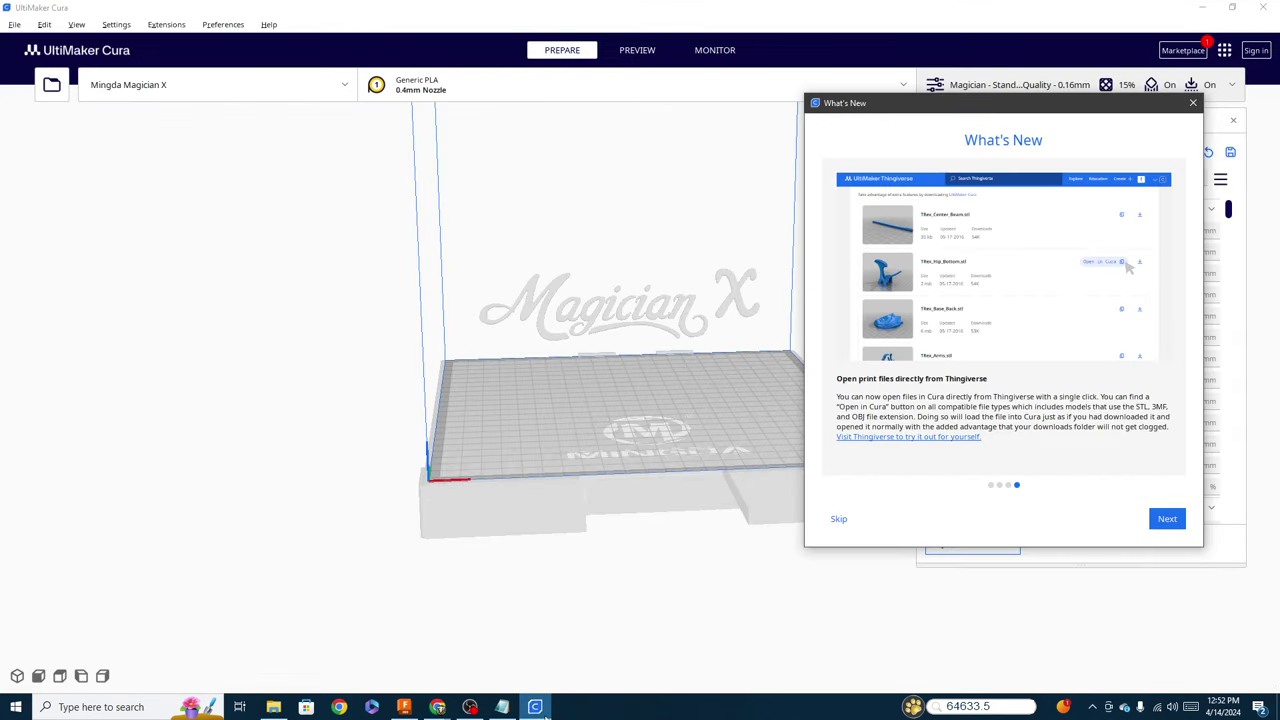
click(1166, 519)
click(1166, 520)
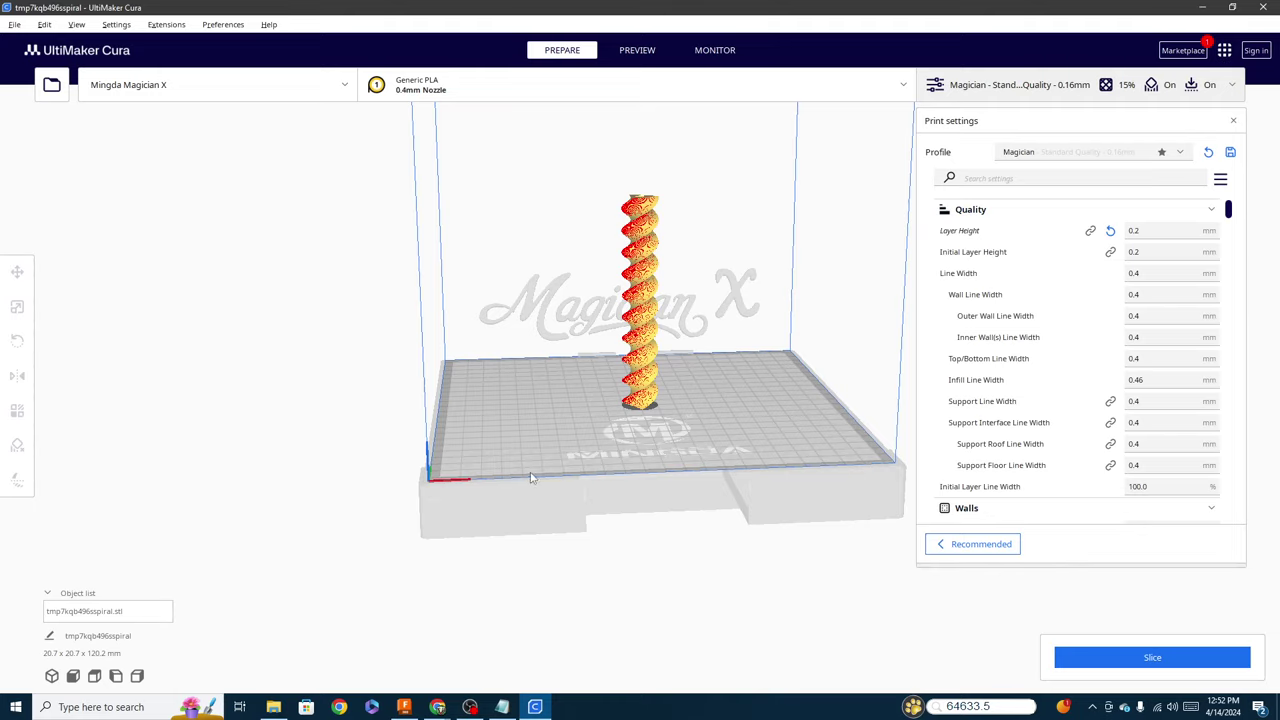
Delete the spiral model from the build plate
right_drag(532, 478, 670, 367)
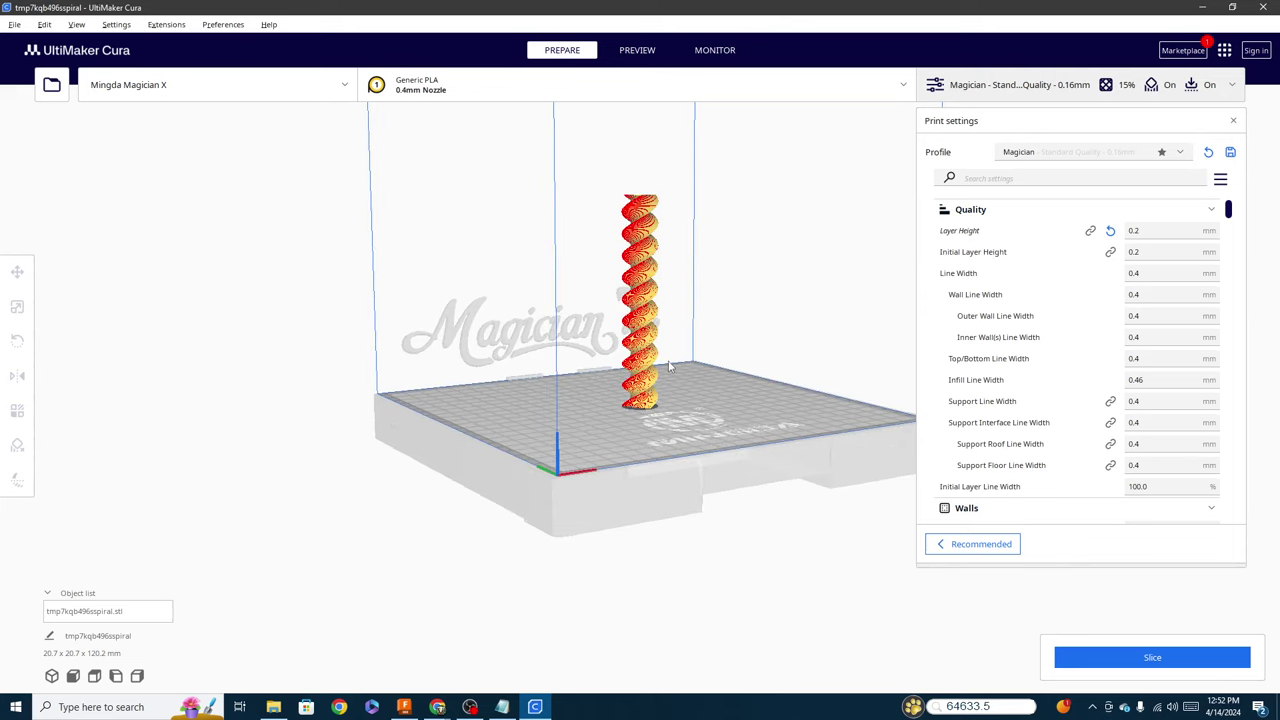
click(652, 368)
key(Delete)
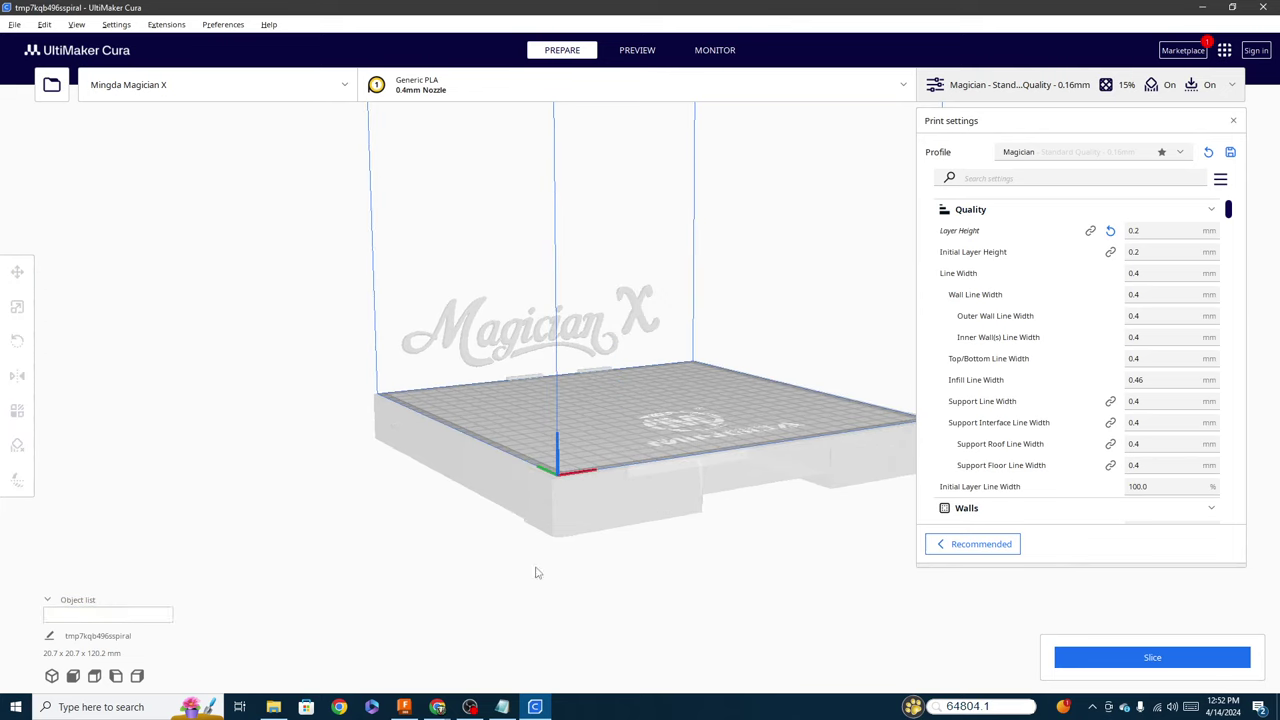
Open cap.stl from the Thingiverse file list in Cura and inspect the loaded model
mouse_move(438, 707)
click(449, 668)
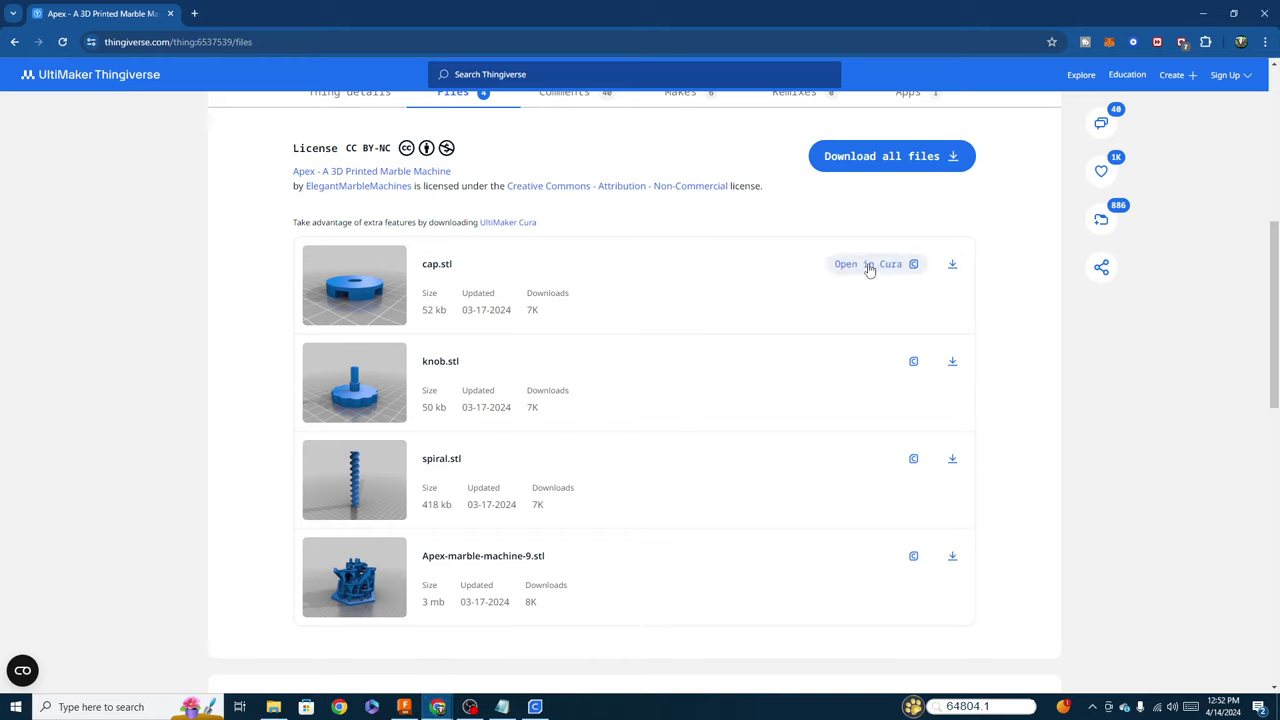
click(857, 262)
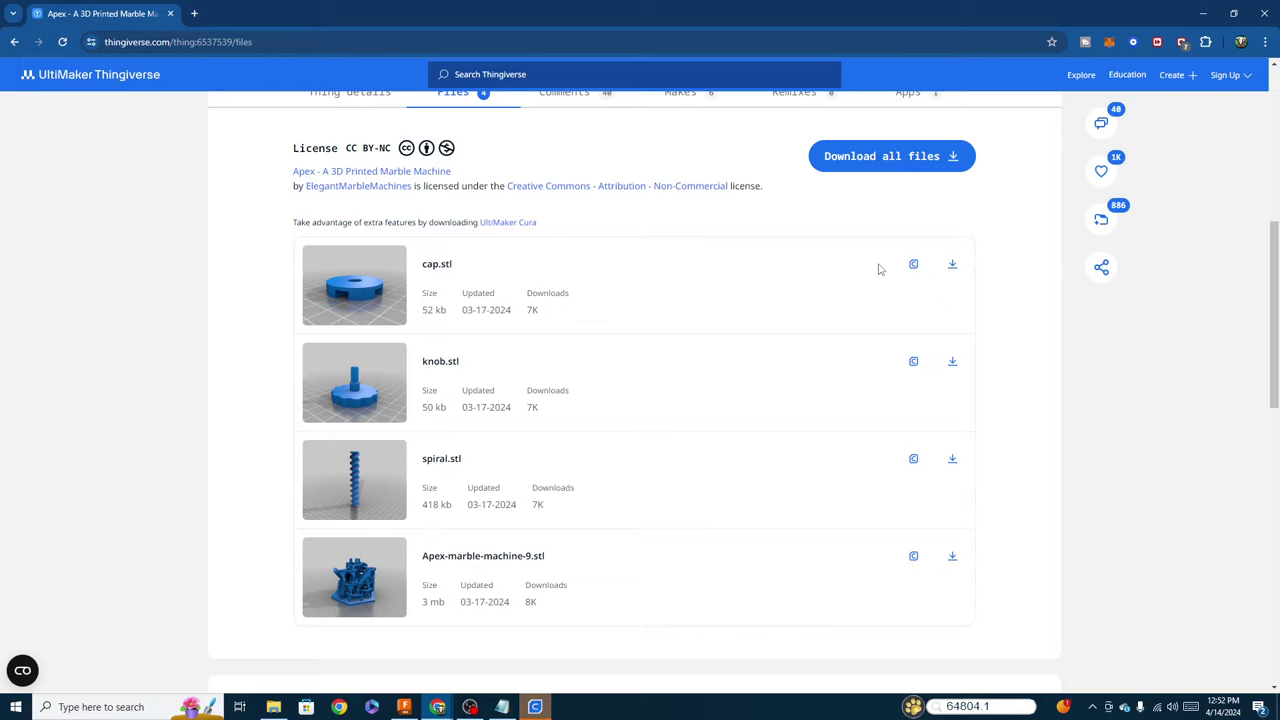
click(537, 706)
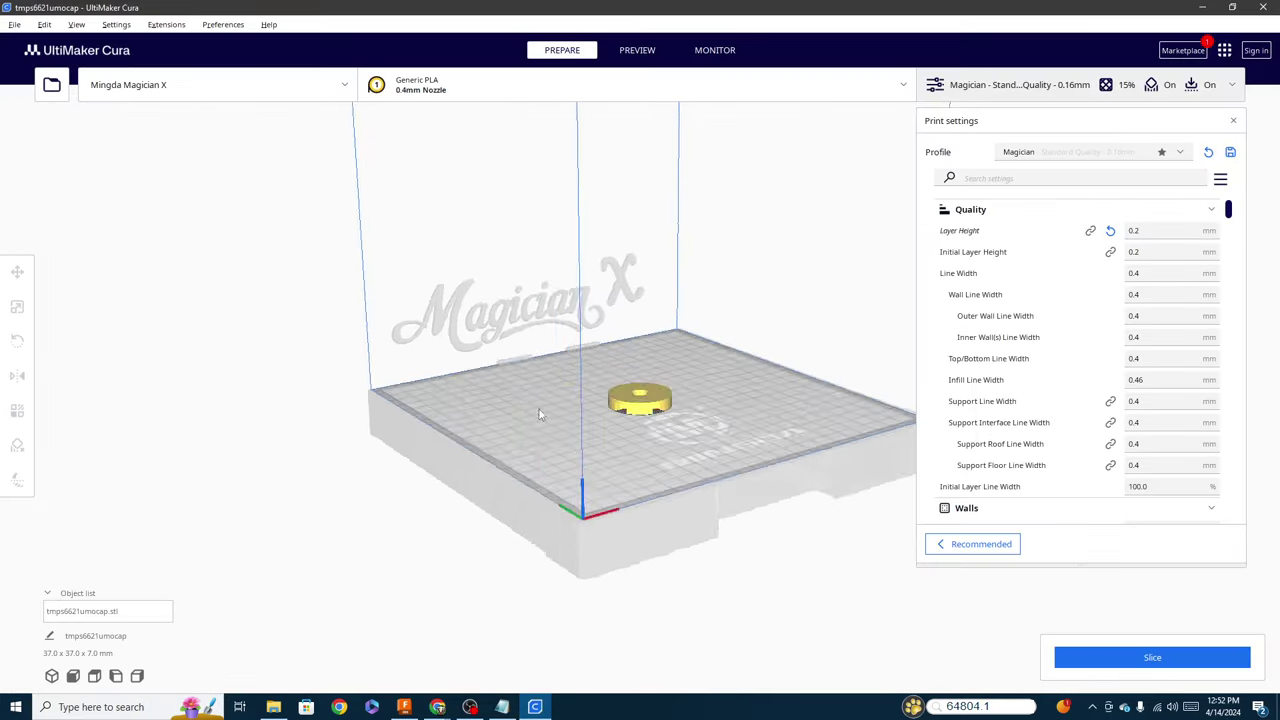
right_drag(677, 353, 760, 485)
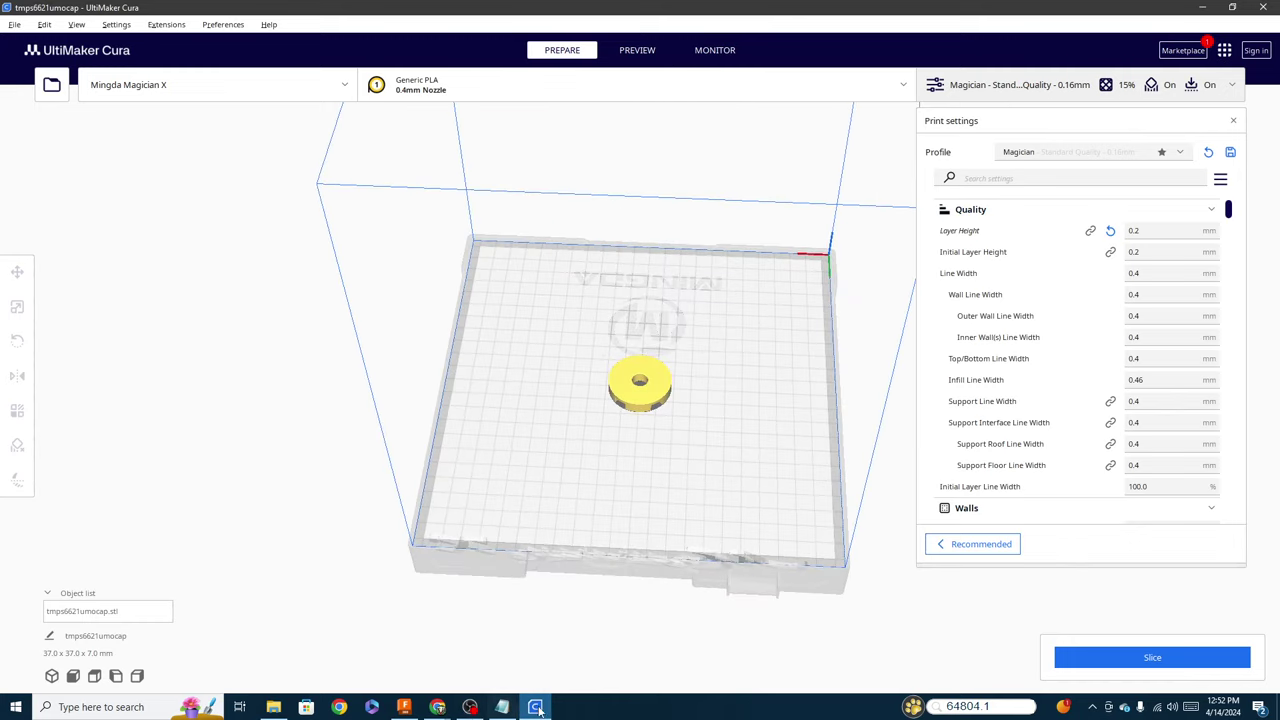
Return to the Thingiverse file list in Chrome and open Apex-marble-machine-9.stl in Cura
mouse_move(440, 707)
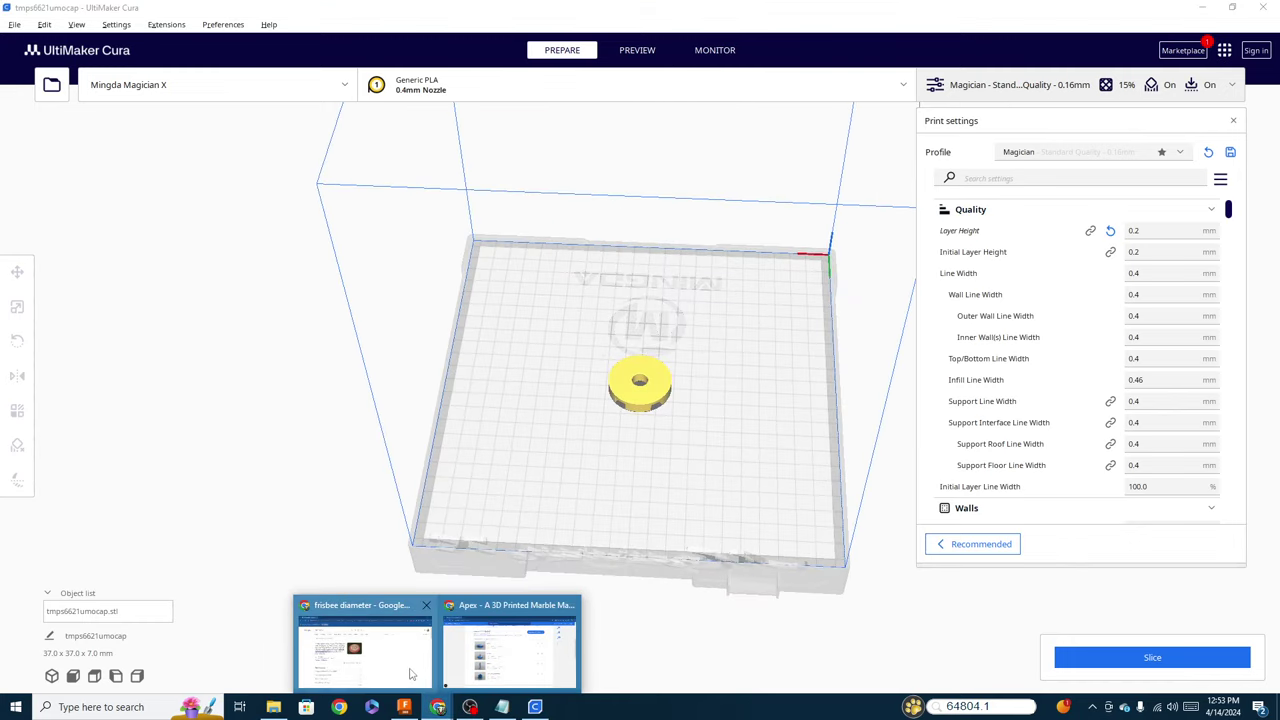
click(487, 657)
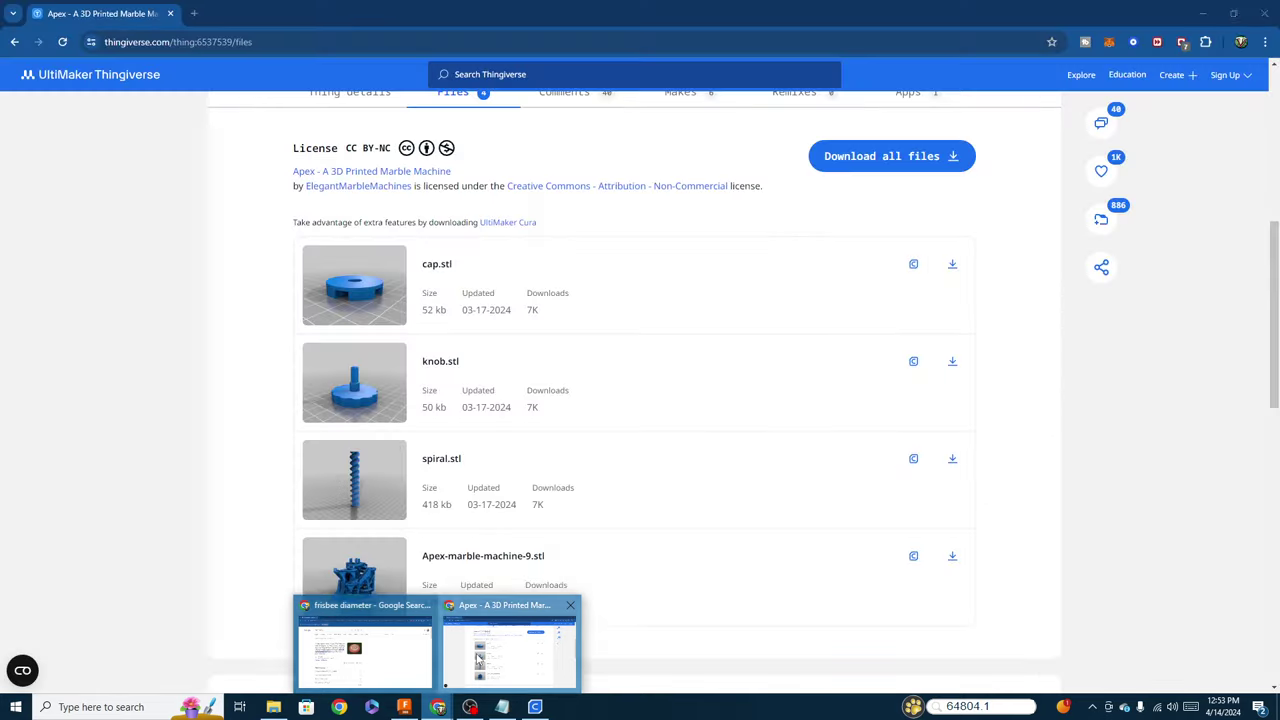
click(913, 556)
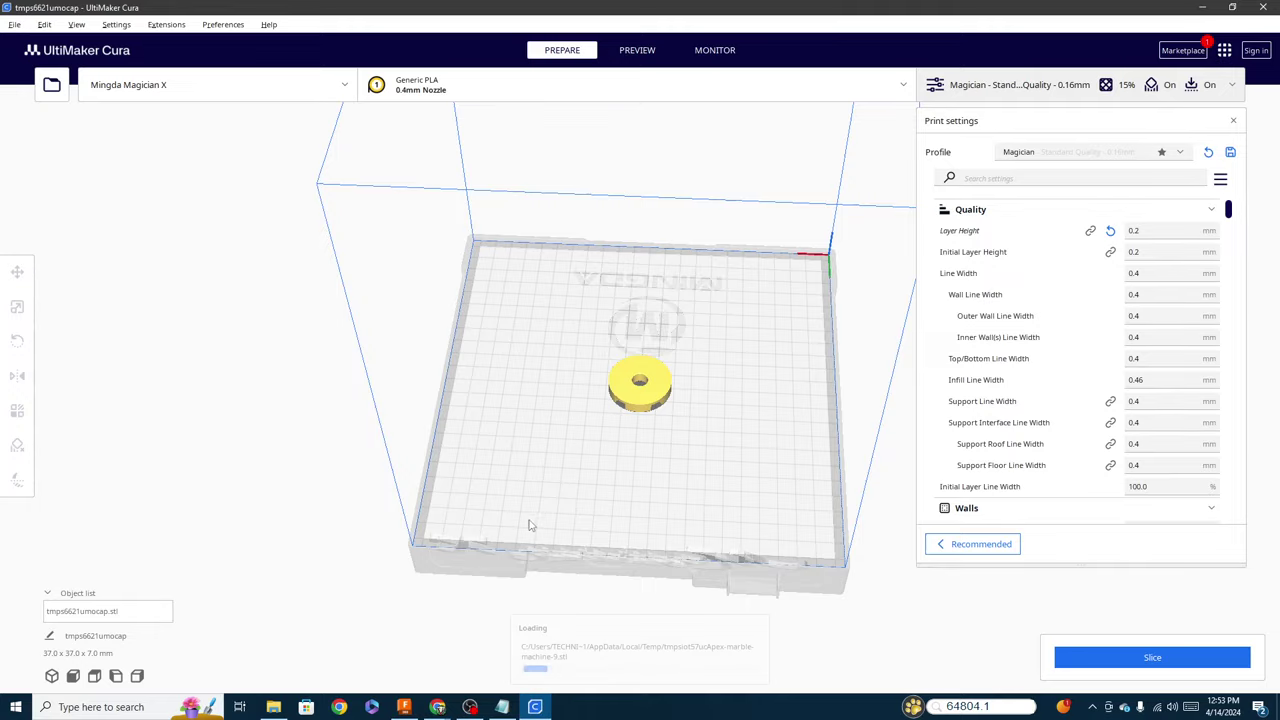
right_drag(530, 525, 650, 325)
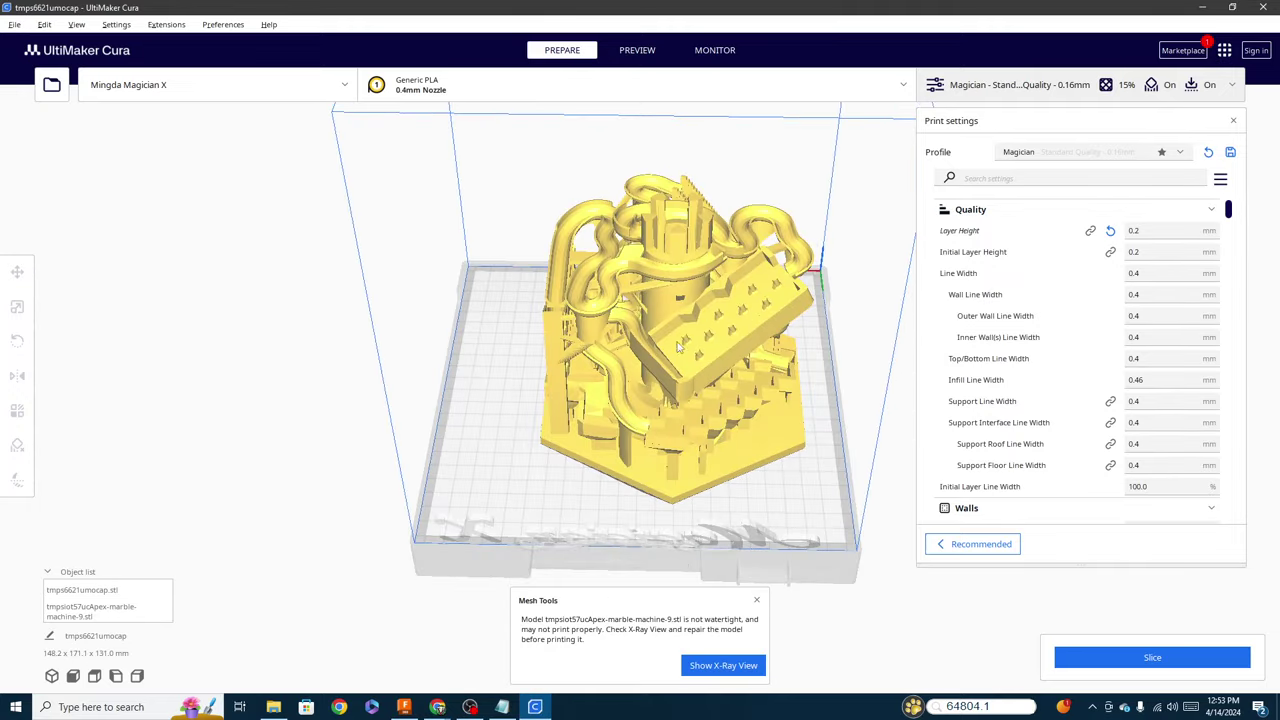
Move the marble machine model to about X -4.5 mm, Y -6.4 mm on the build plate and inspect it from several sides
click(636, 316)
drag(733, 344, 703, 352)
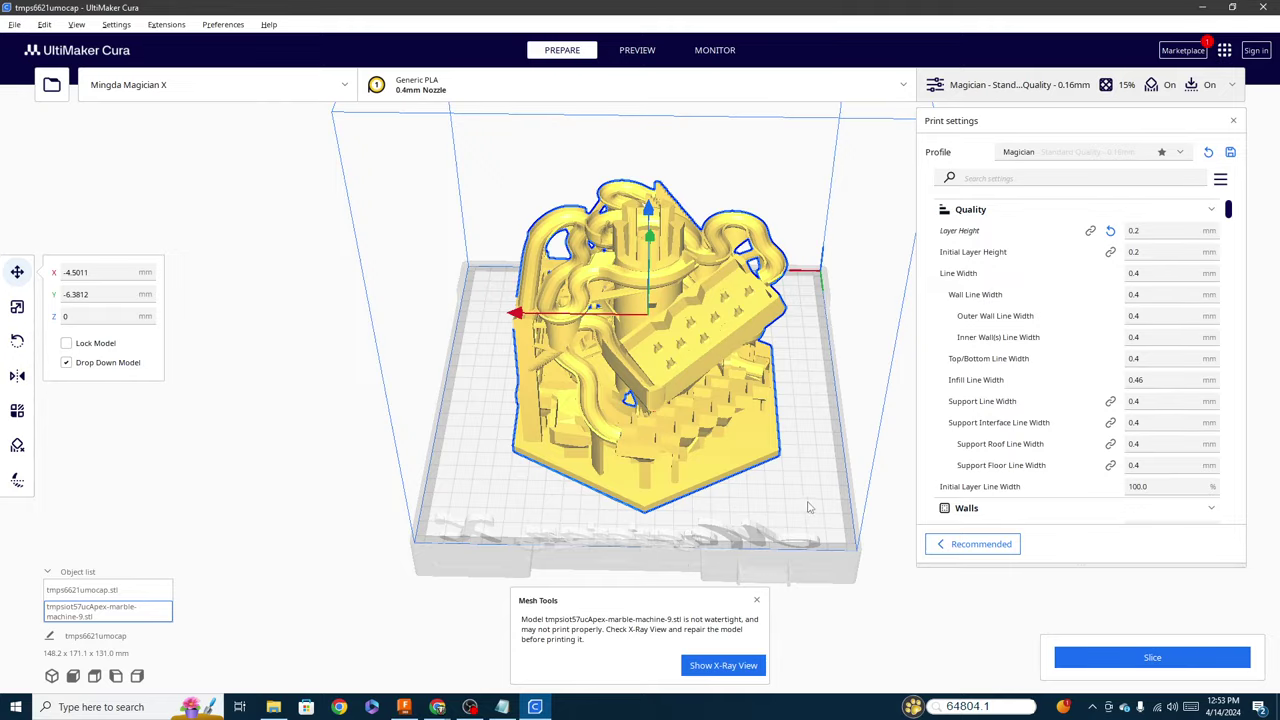
right_drag(810, 508, 645, 462)
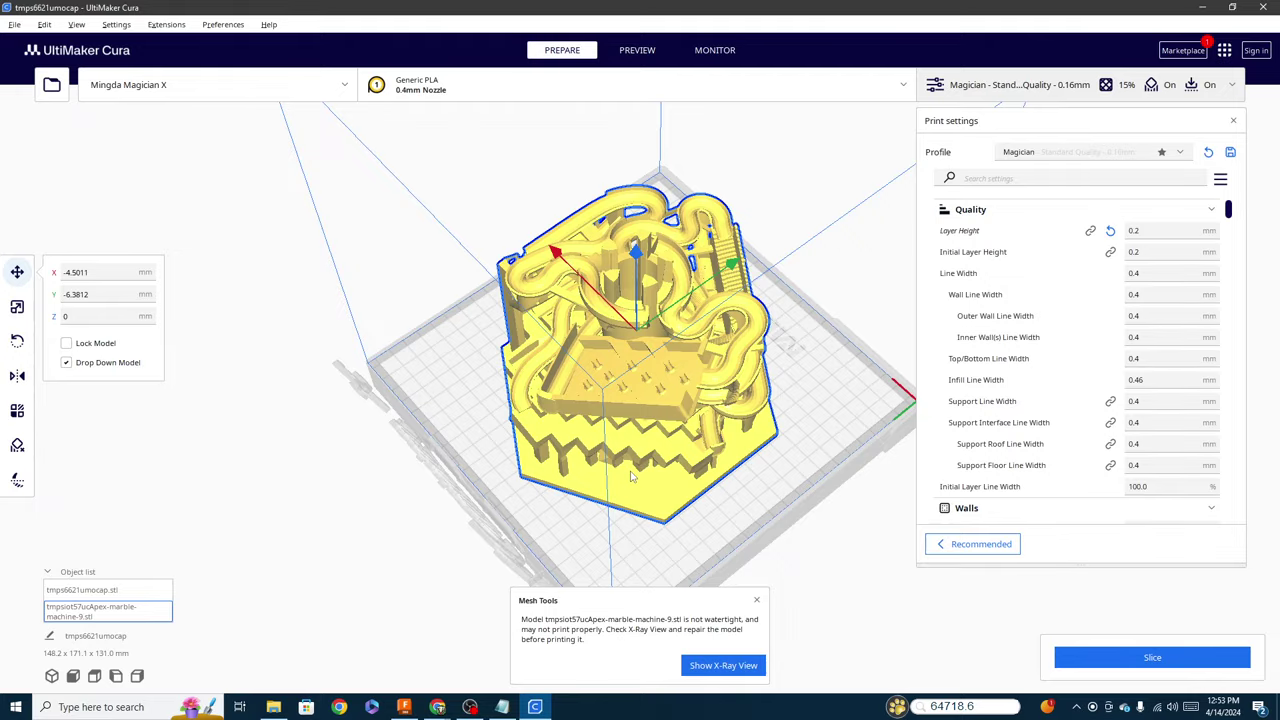
right_drag(460, 443, 411, 453)
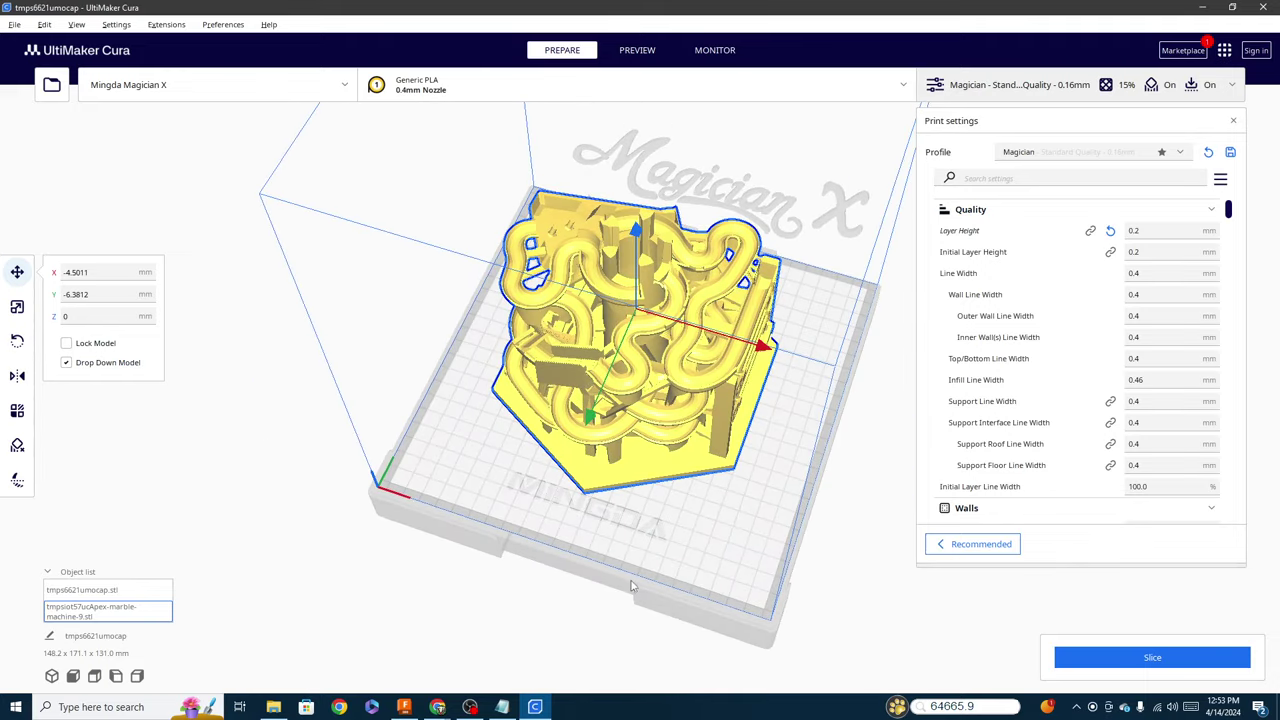
right_drag(658, 580, 560, 650)
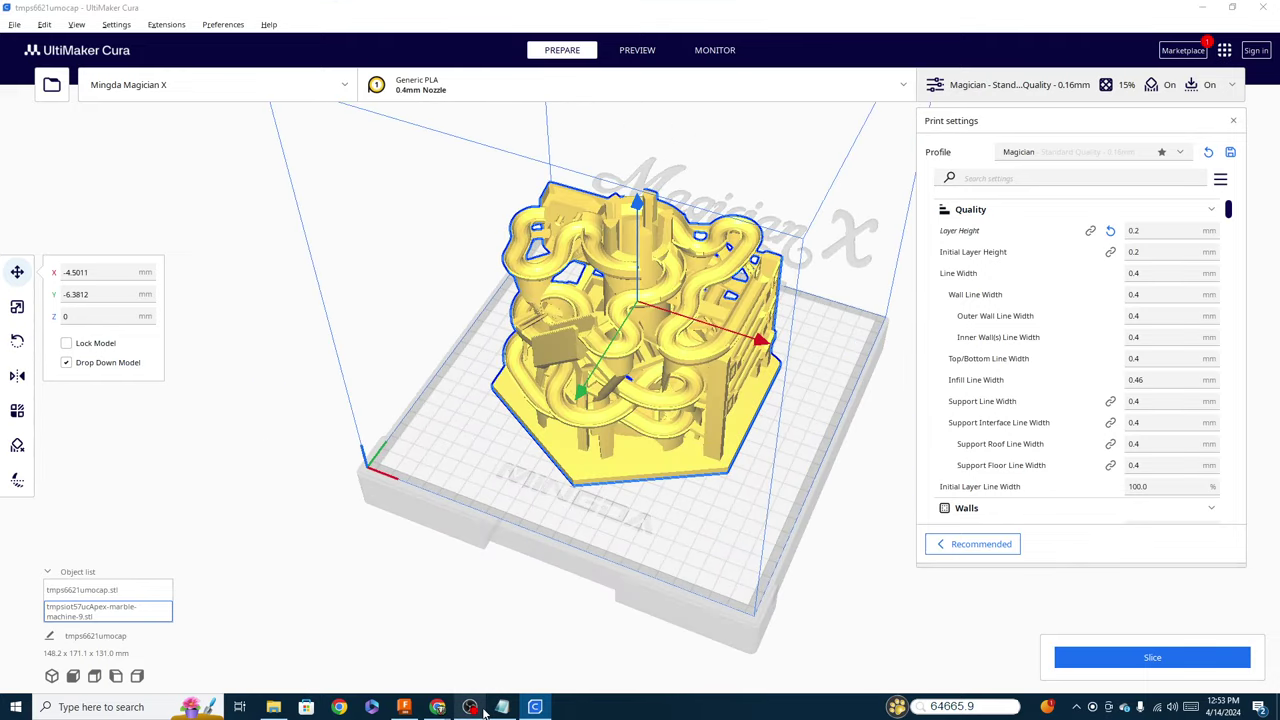